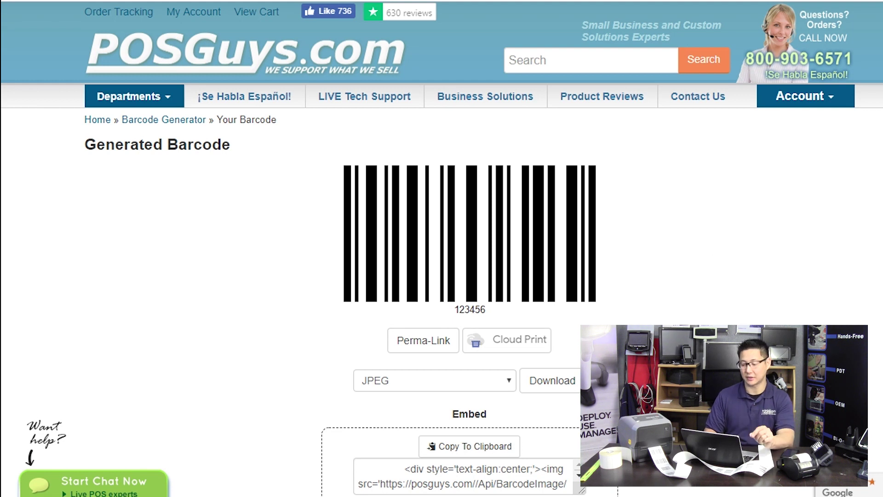
- Check the synced browser account, then go to chrome://devices to view Cloud Print printers
{"action": "key", "text": "ctrl+shift+m"}
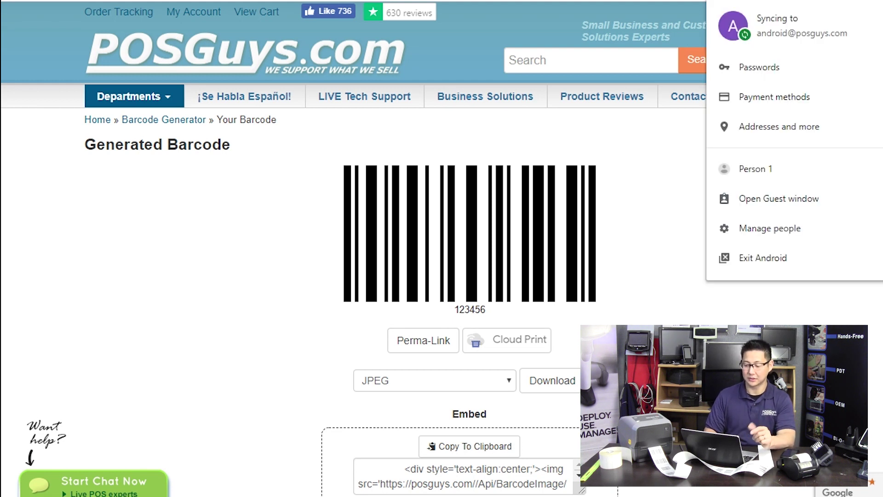
{"action": "key", "text": "Escape"}
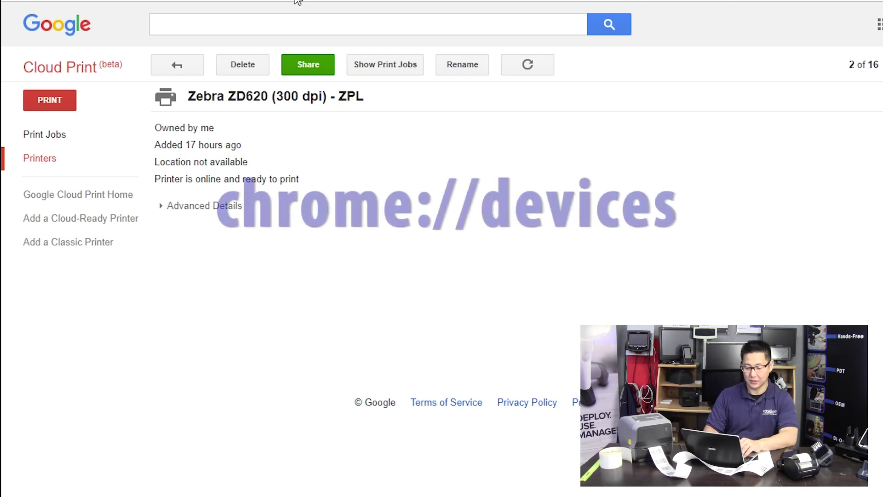
{"action": "left_click", "coordinate": [298, 1]}
{"action": "type", "text": "ch"}
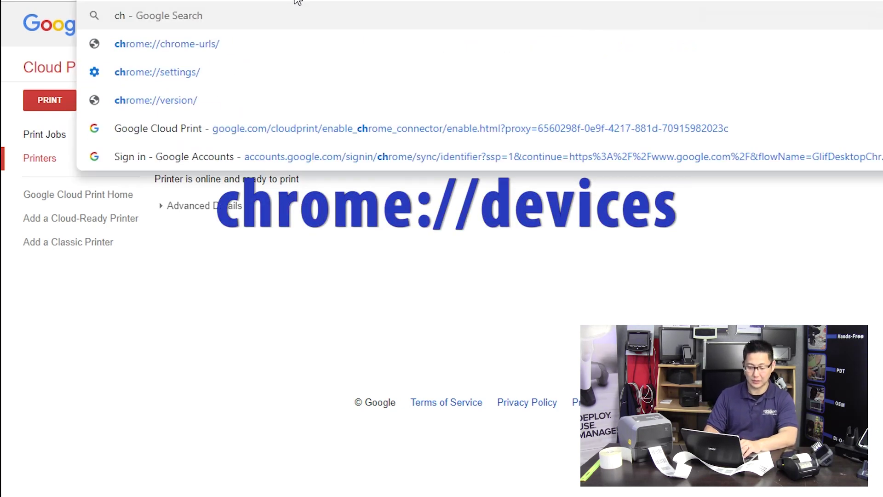
{"action": "type", "text": "rome"}
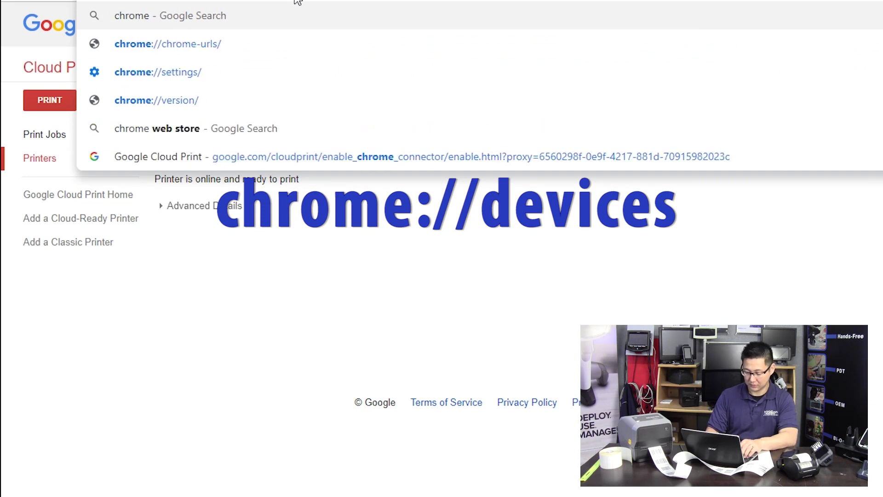
{"action": "type", "text": "://"}
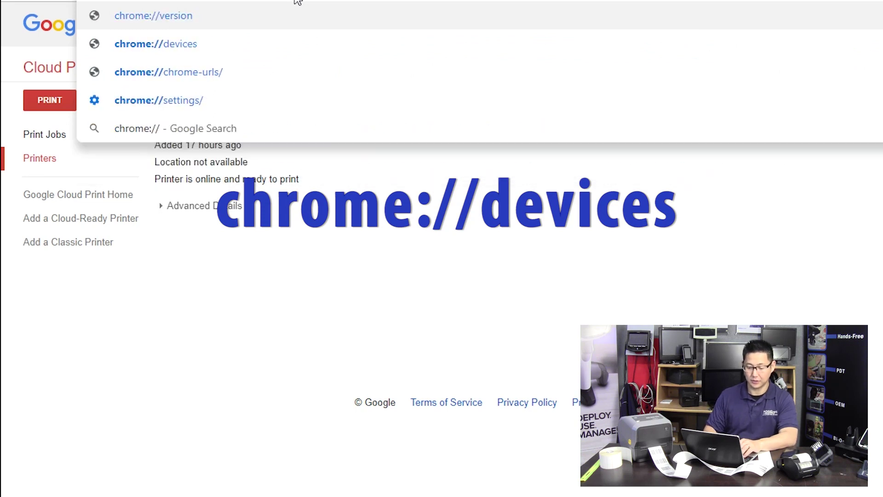
{"action": "key", "text": "Down"}
{"action": "key", "text": "Down"}
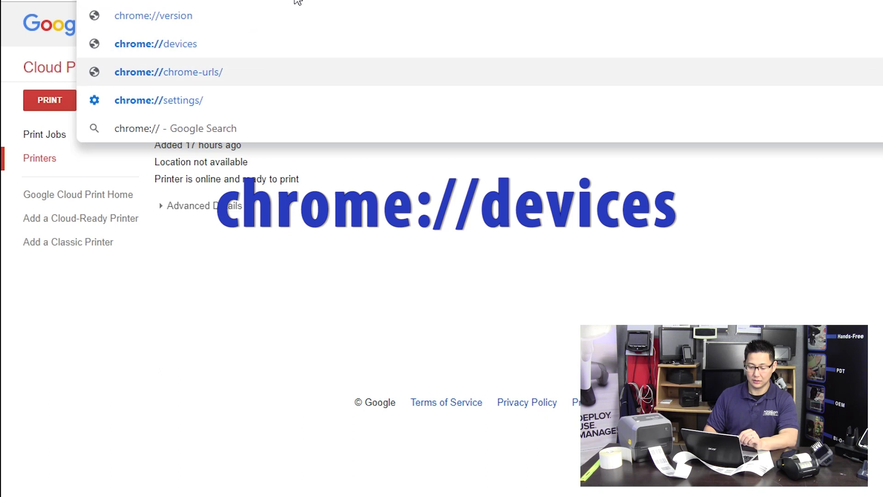
{"action": "key", "text": "Up"}
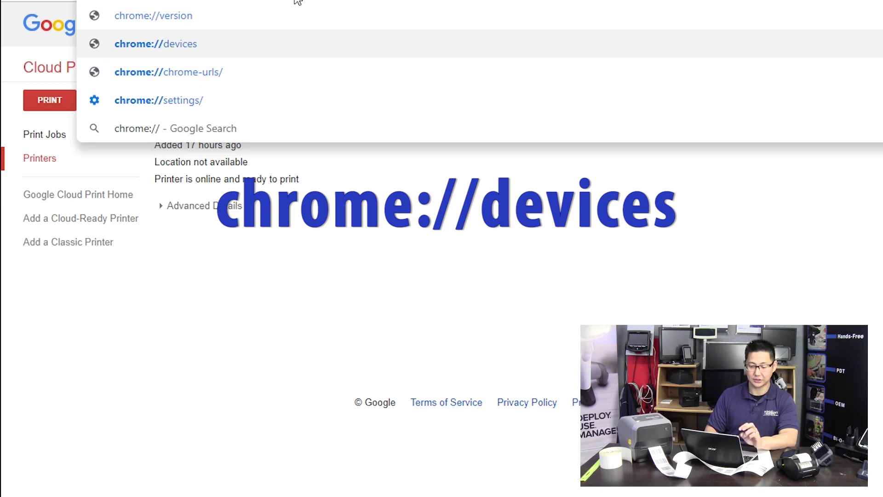
{"action": "key", "text": "Return"}
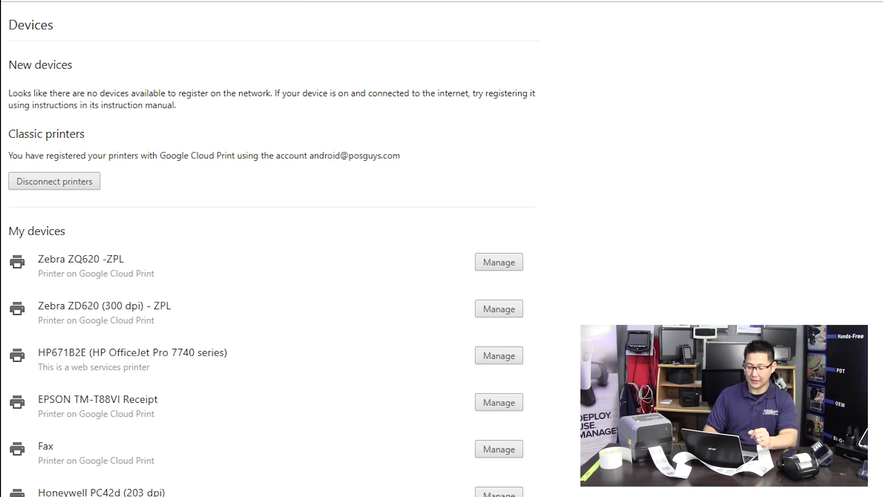
- Disconnect the Classic printers, removing the Zebra printers from My devices
{"action": "scroll", "coordinate": [267, 249], "scroll_direction": "down", "scroll_amount": 10}
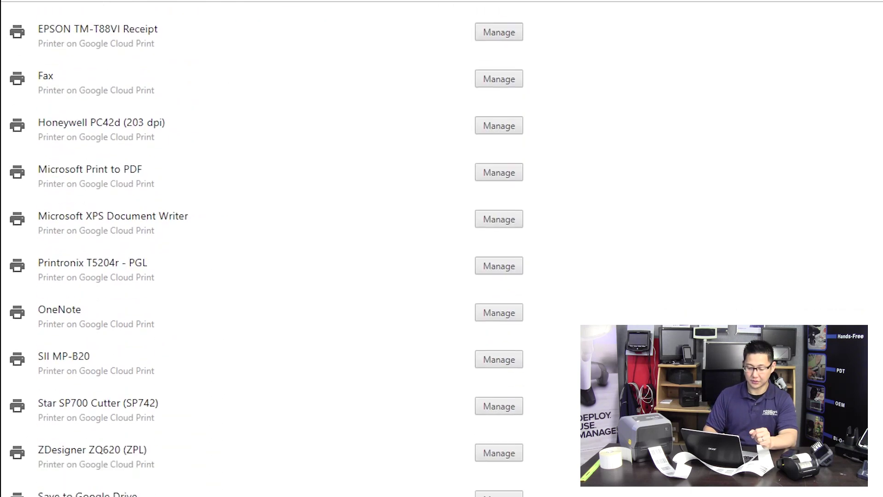
{"action": "scroll", "coordinate": [267, 248], "scroll_direction": "up", "scroll_amount": 10}
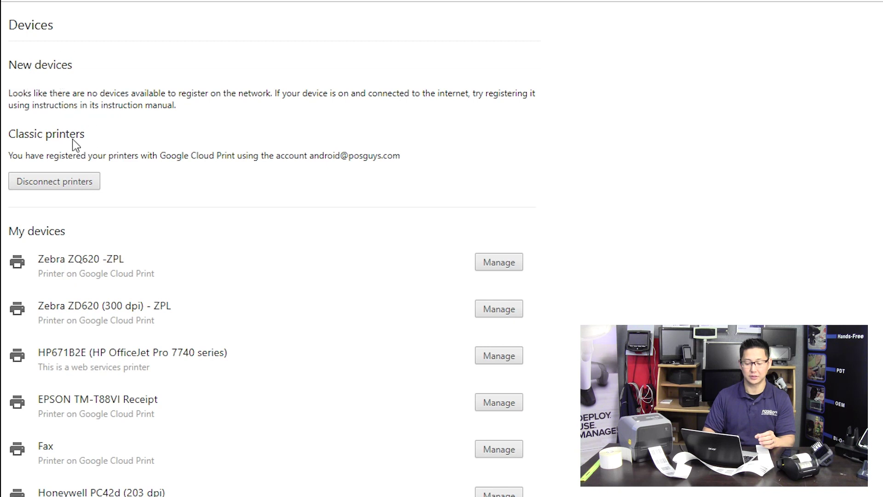
{"action": "left_click", "coordinate": [68, 181]}
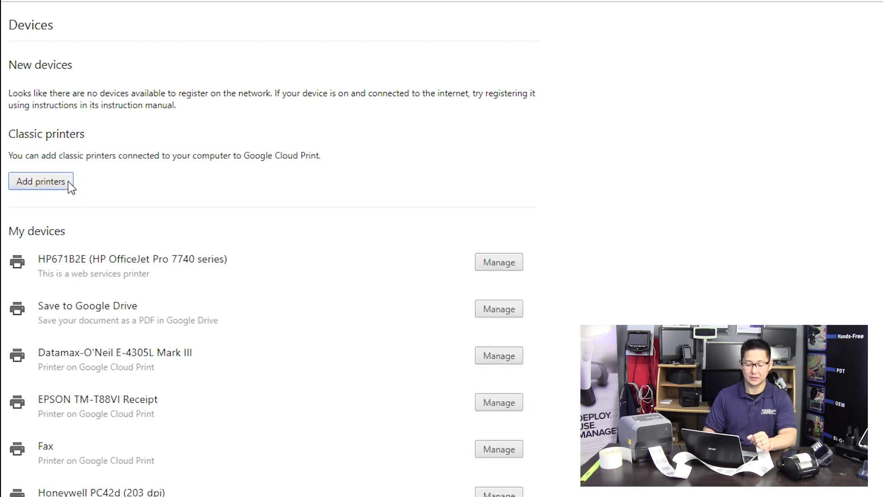
- Register all checked local printers, including the Zebra ZD620 (300 dpi) - ZPL, with Cloud Print
{"action": "left_click", "coordinate": [39, 182]}
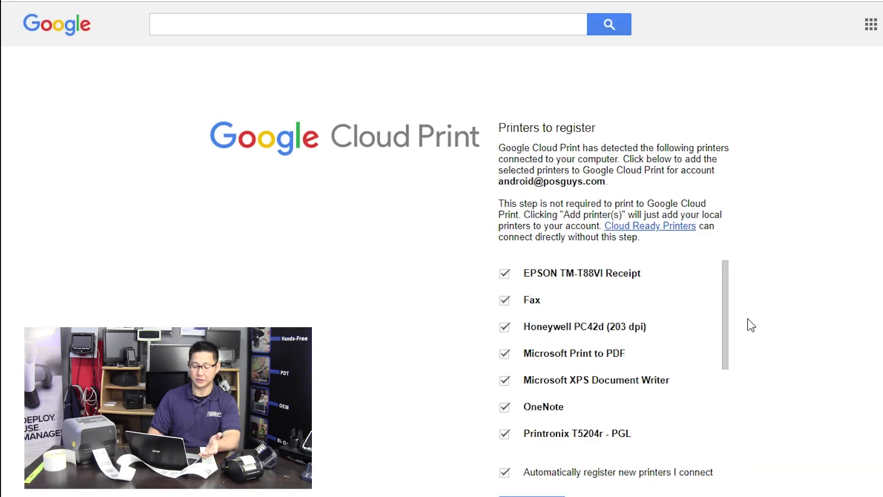
{"action": "left_click_drag", "start_coordinate": [726, 340], "coordinate": [736, 458]}
{"action": "scroll", "coordinate": [632, 405], "scroll_direction": "down", "scroll_amount": 1}
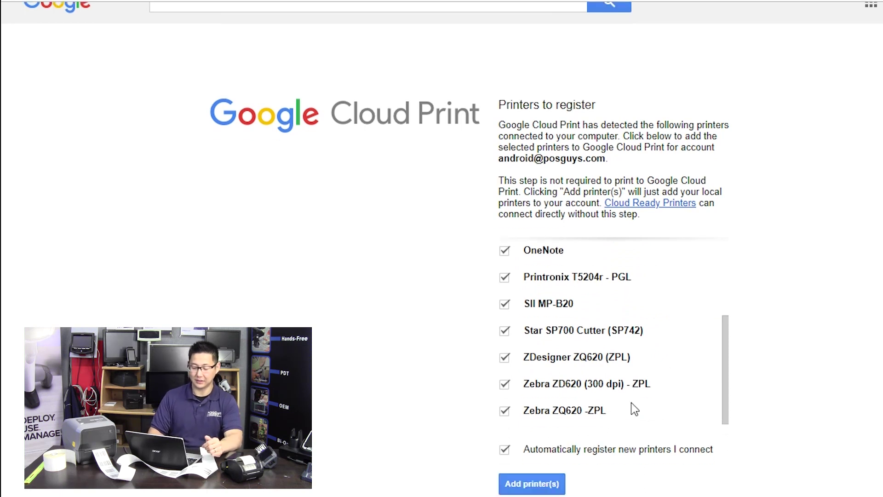
{"action": "left_click", "coordinate": [539, 484]}
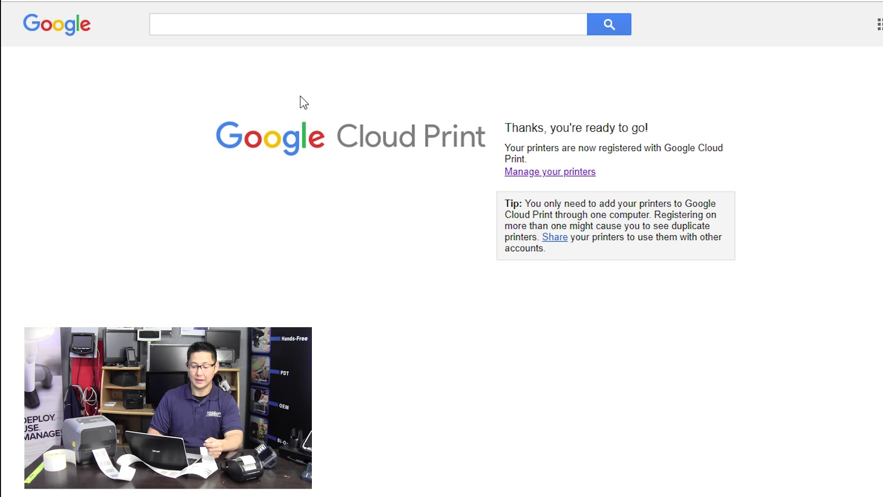
- Go to Manage your printers from the registration confirmation page
{"action": "left_click", "coordinate": [562, 171]}
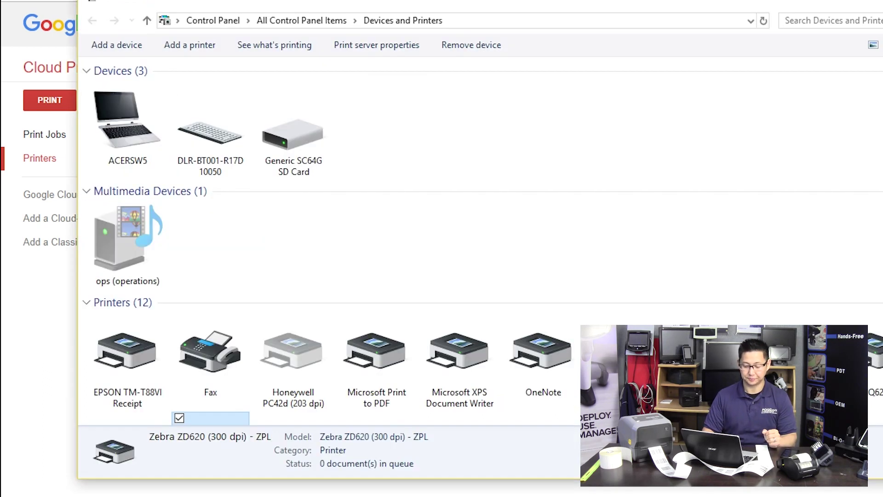
- Open Printing preferences for the Zebra ZD620 (300 dpi) - ZPL in Devices and Printers
{"action": "scroll", "coordinate": [652, 232], "scroll_direction": "down", "scroll_amount": 1}
{"action": "scroll", "coordinate": [652, 232], "scroll_direction": "down", "scroll_amount": 1}
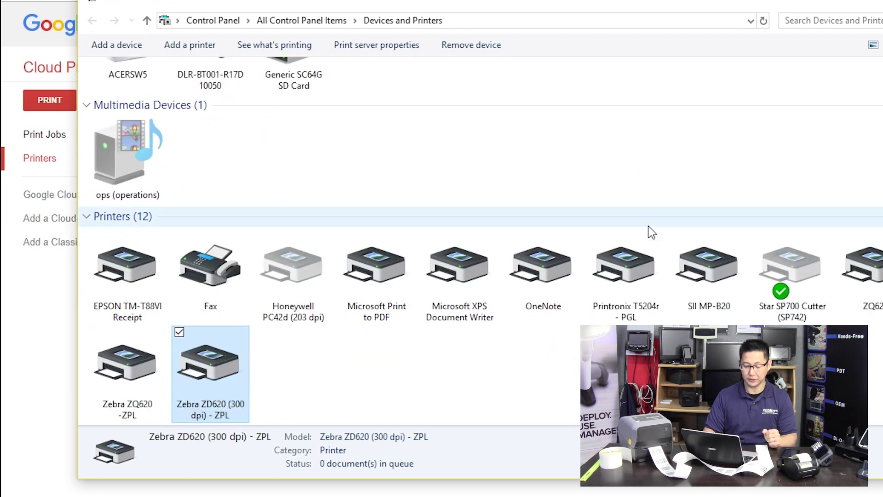
{"action": "right_click", "coordinate": [209, 368]}
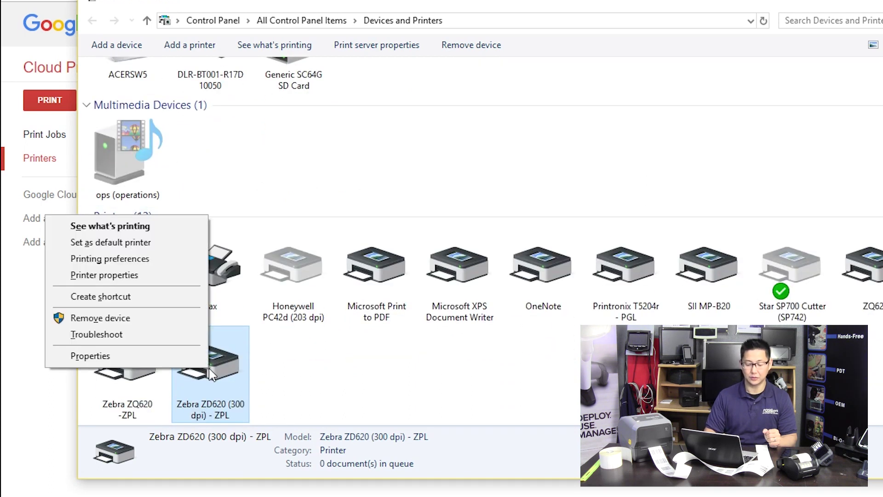
{"action": "left_click", "coordinate": [153, 259]}
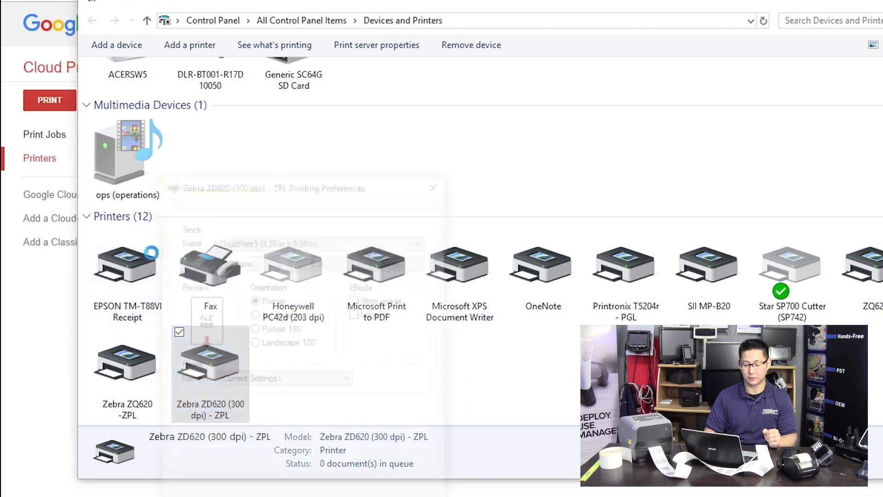
- Show the Page Setup tab and keep CloudPrint3 (3.25 in x 5.00 in) as the stock
{"action": "left_click", "coordinate": [195, 211]}
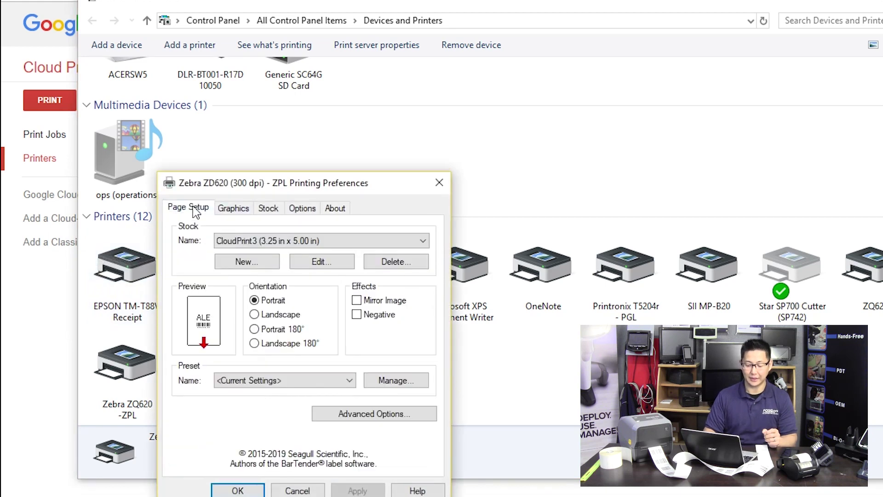
{"action": "left_click_drag", "start_coordinate": [283, 177], "coordinate": [338, 56]}
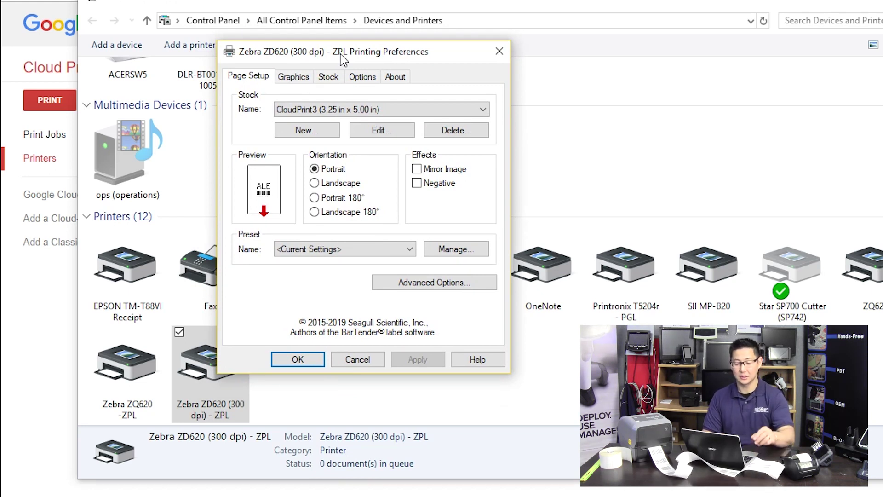
{"action": "left_click", "coordinate": [332, 111]}
{"action": "left_click", "coordinate": [335, 115]}
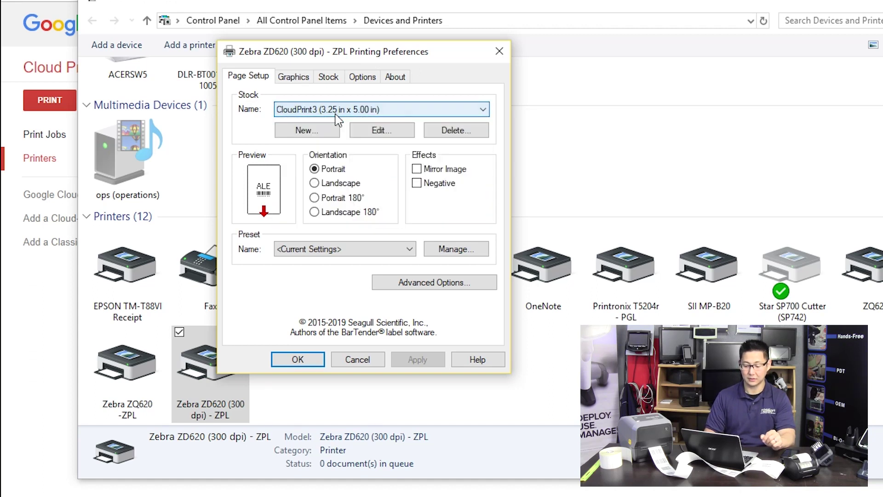
- Review CloudPrint3's 3.25 x 5.00 in die-cut, 0.05 in liner stock settings and accept them
{"action": "left_click", "coordinate": [378, 133]}
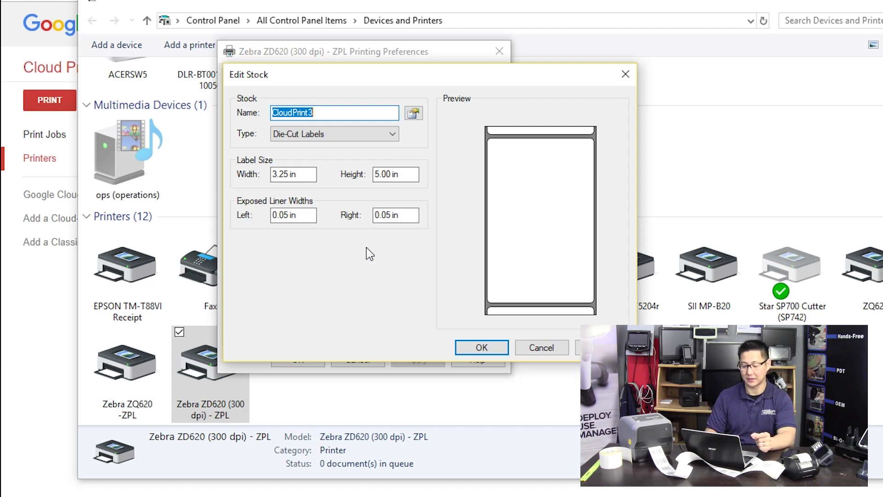
{"action": "left_click", "coordinate": [482, 347]}
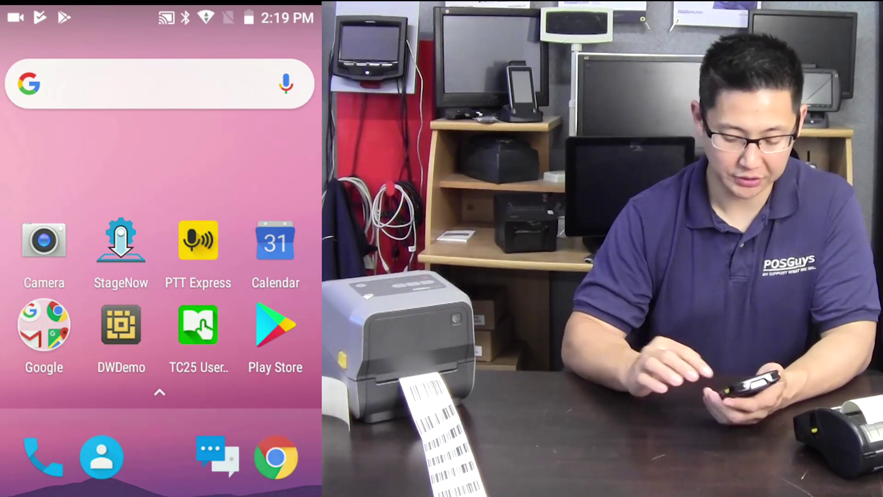
- Open the POSGuys barcode 123456 page on the phone and start the Google Cloud Print sign-in
{"action": "left_click", "coordinate": [275, 456]}
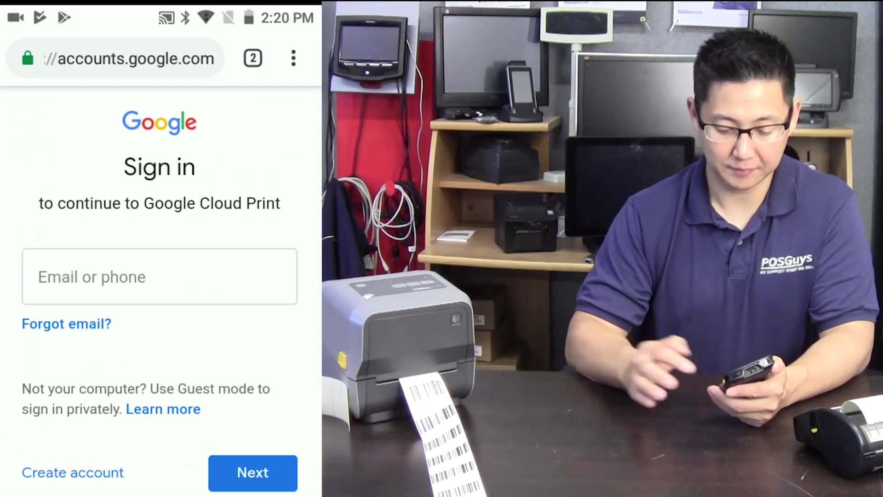
{"action": "left_click", "coordinate": [159, 276]}
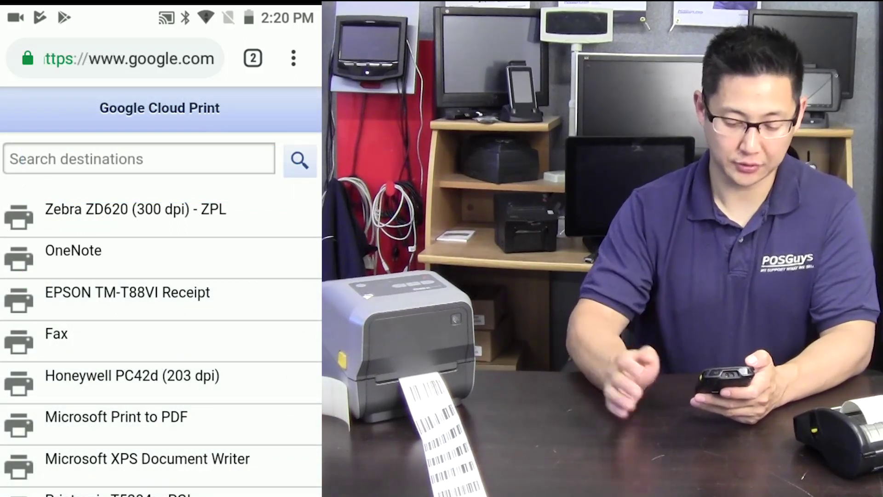
- Pick Zebra ZD620 (300 dpi) - ZPL as destination, keeping Custom 85 mm x 127 mm paper
{"action": "left_click", "coordinate": [135, 216]}
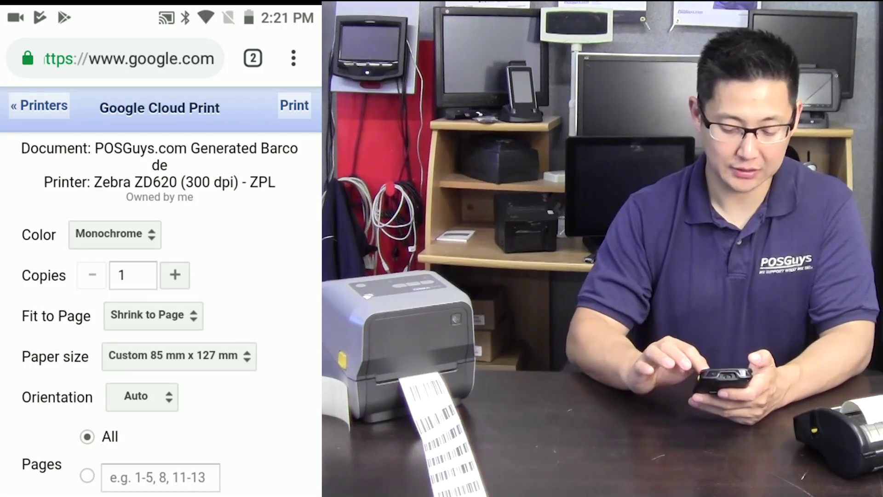
{"action": "left_click", "coordinate": [179, 356]}
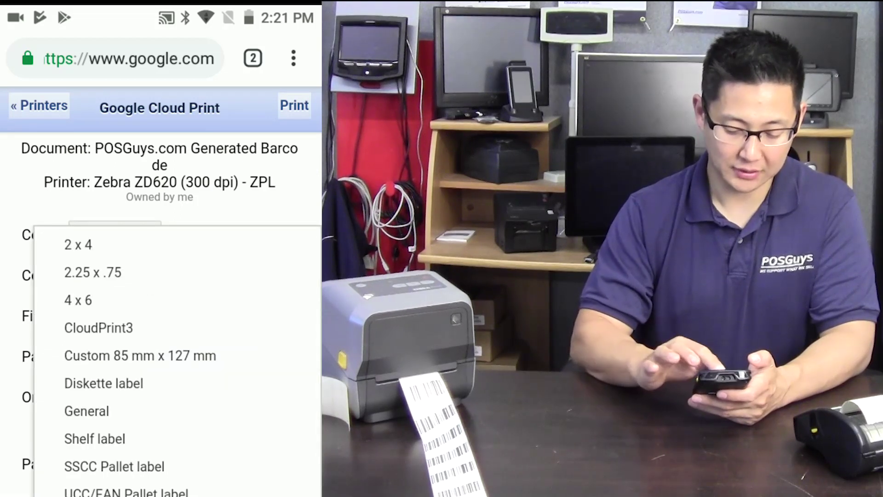
{"action": "left_click", "coordinate": [139, 355]}
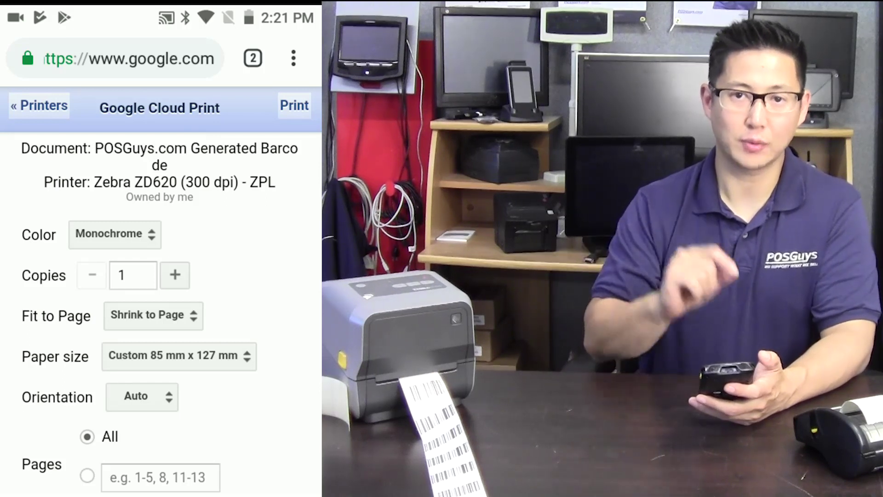
- Print the barcode to the Zebra ZD620 in Monochrome, 1 copy, Shrink to Page
{"action": "scroll", "coordinate": [161, 285], "scroll_direction": "down", "scroll_amount": 2}
{"action": "scroll", "coordinate": [161, 286], "scroll_direction": "up", "scroll_amount": 2}
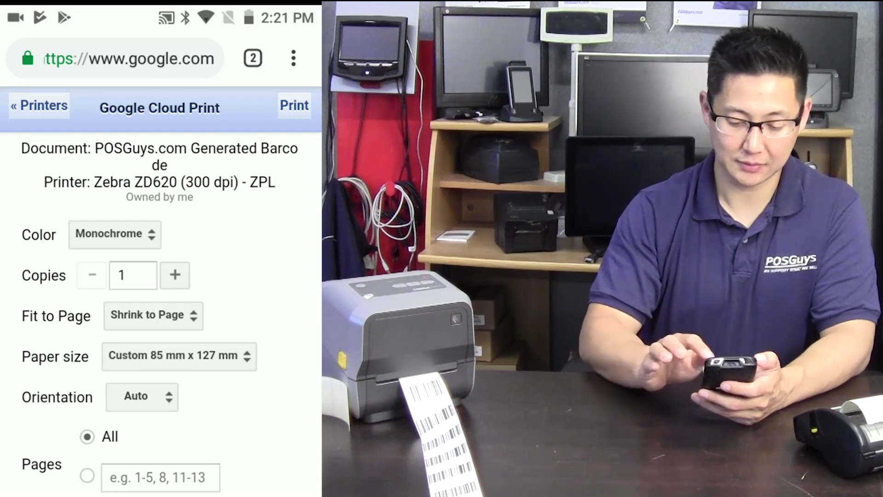
{"action": "left_click", "coordinate": [294, 105]}
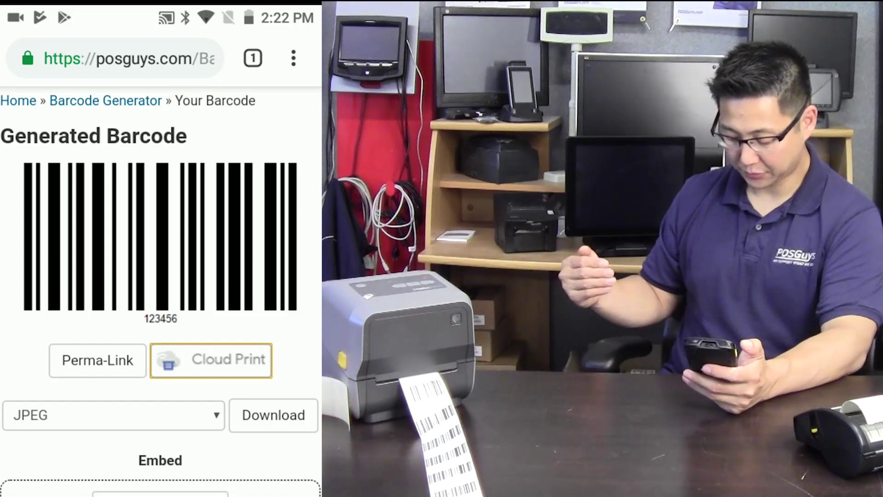
- Cloud-print the 123456 barcode from Android Chrome to the Zebra ZD620 (300 dpi) - ZPL
{"action": "scroll", "coordinate": [161, 262], "scroll_direction": "down", "scroll_amount": 1}
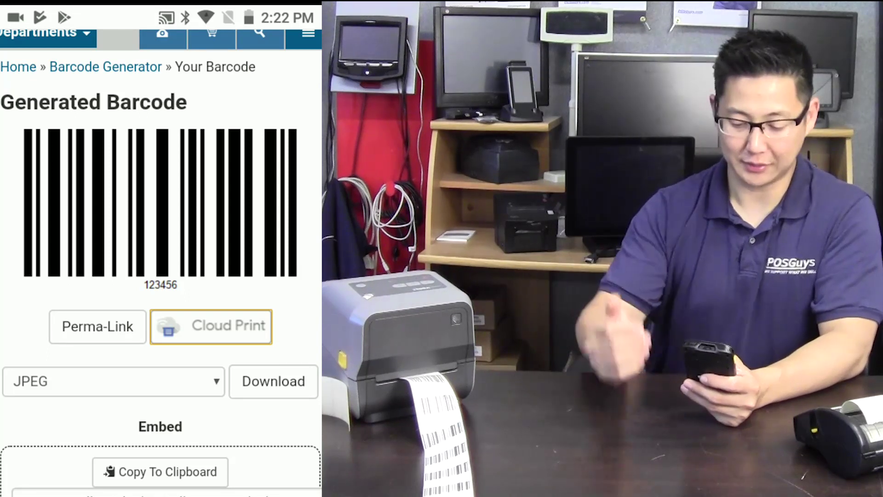
{"action": "left_click", "coordinate": [211, 326]}
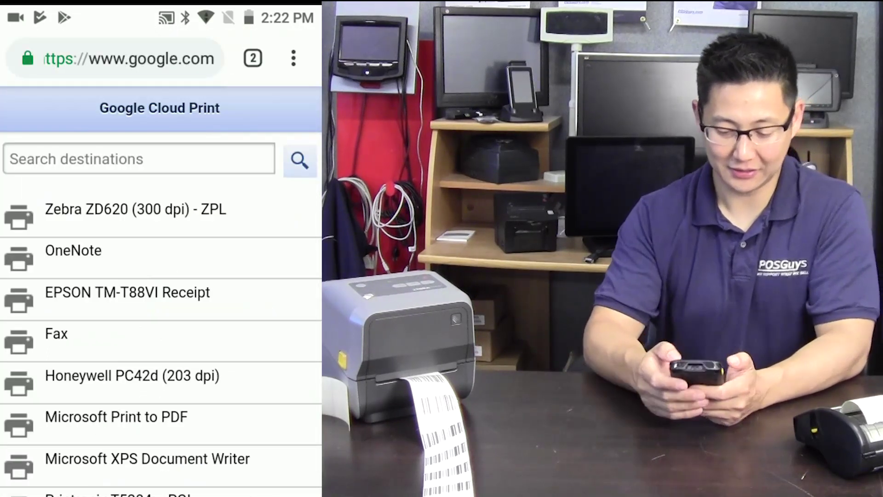
{"action": "left_click", "coordinate": [136, 216]}
{"action": "left_click", "coordinate": [295, 106]}
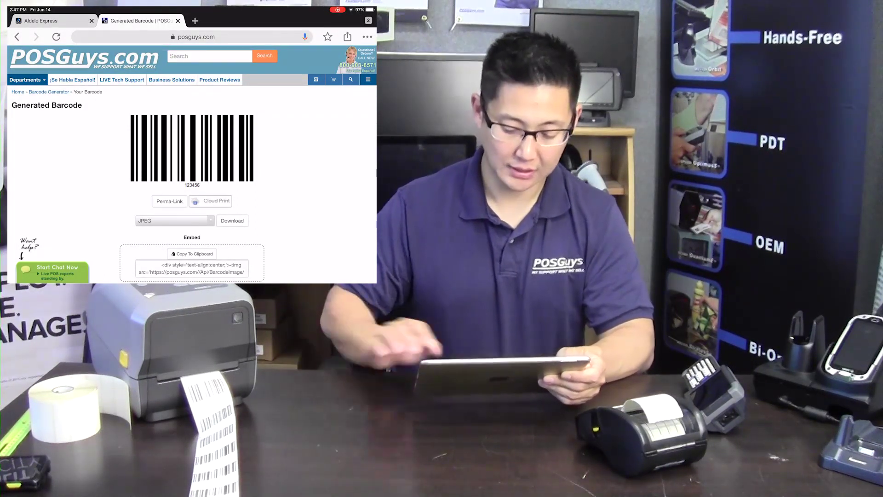
- Cloud-print the barcode from the iPad to the Zebra ZD620 (300 dpi) - ZPL, then the Zebra ZQ620 -ZPL
{"action": "left_click", "coordinate": [210, 200]}
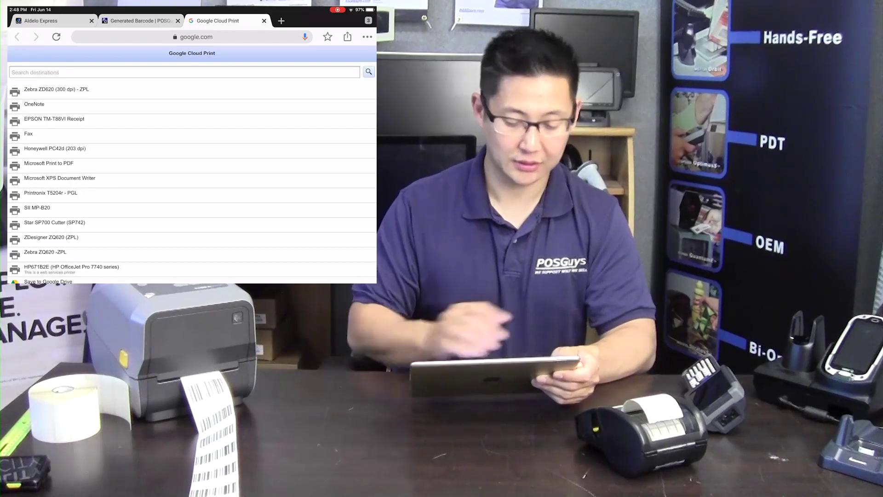
{"action": "left_click", "coordinate": [56, 90]}
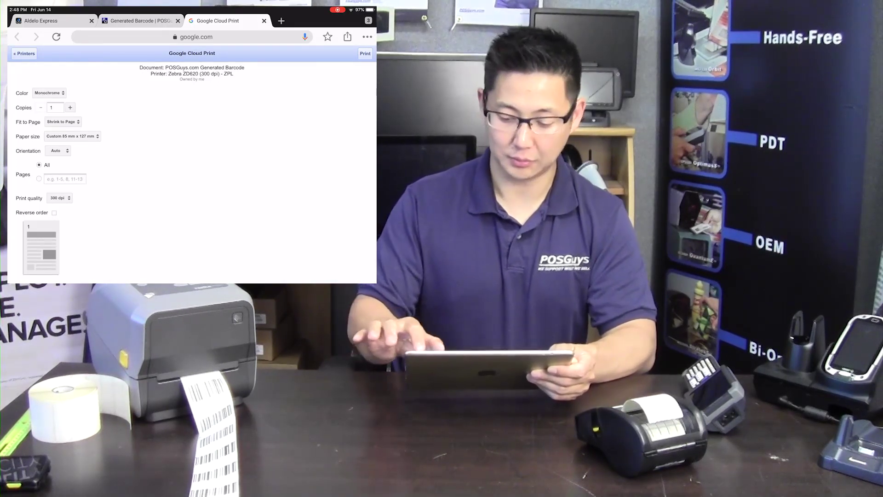
{"action": "left_click", "coordinate": [365, 54]}
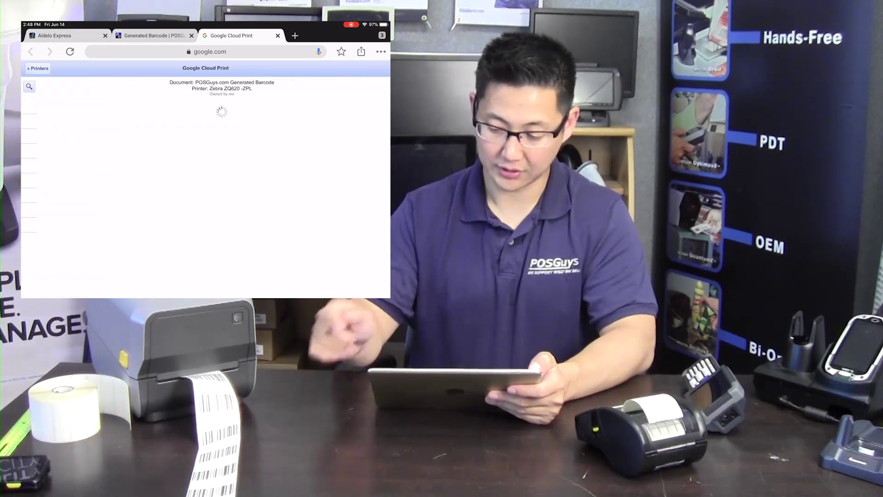
{"action": "left_click", "coordinate": [378, 68]}
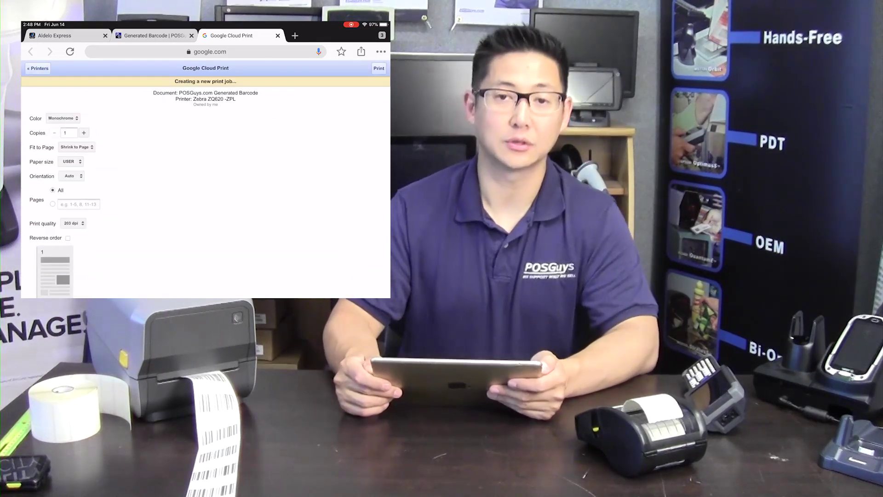